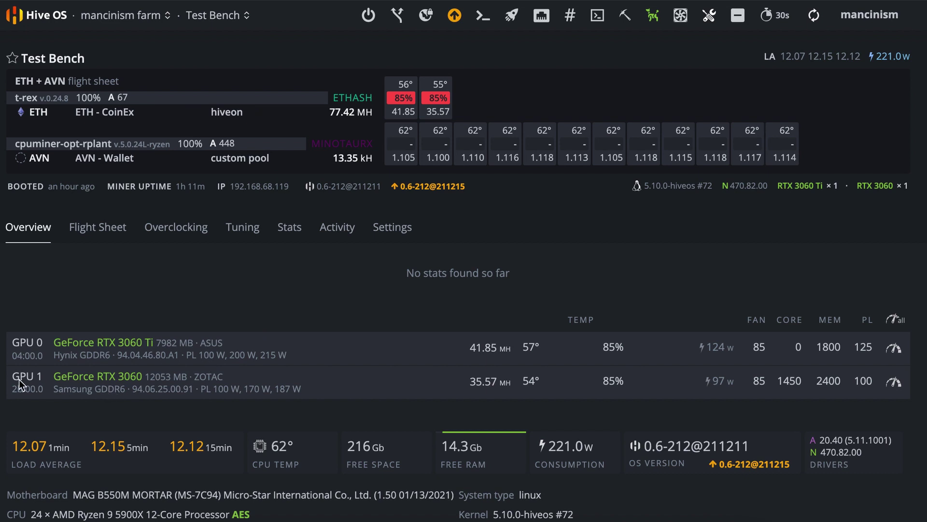
pyautogui.scroll(-1, 14, 383)
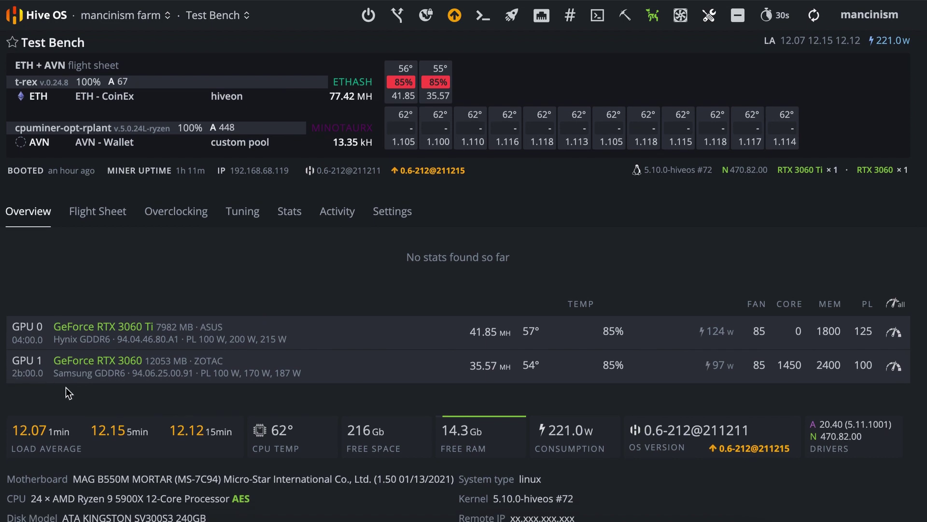
pyautogui.doubleClick(59, 375)
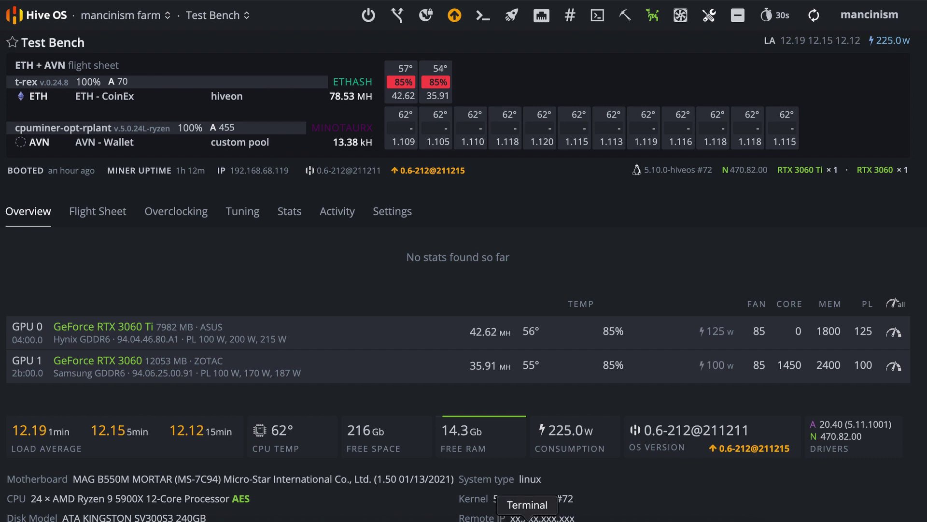
# Run 'miner' in the rig's shell and highlight the RTX 3060's 35.96 MH/s and 375 kH efficiency.
pyautogui.click(527, 519)
pyautogui.write('min')
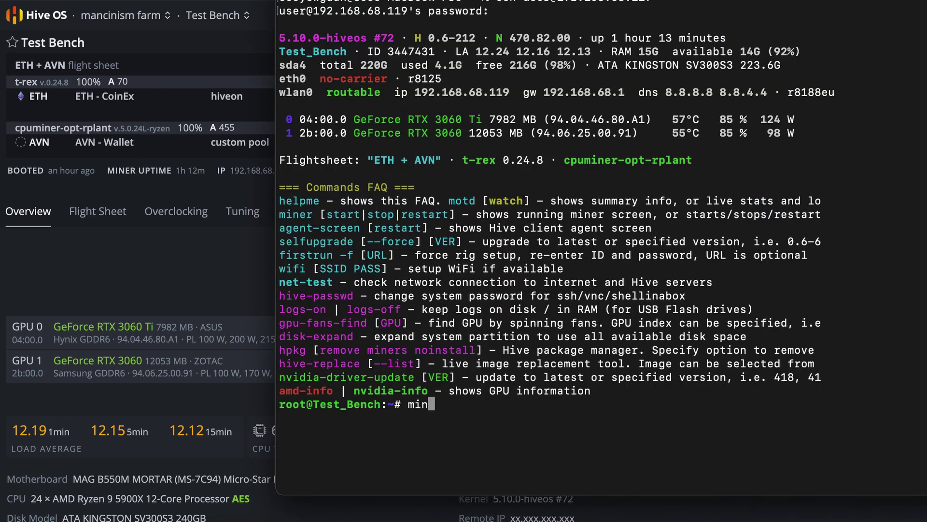
pyautogui.write('er')
pyautogui.press('Return')
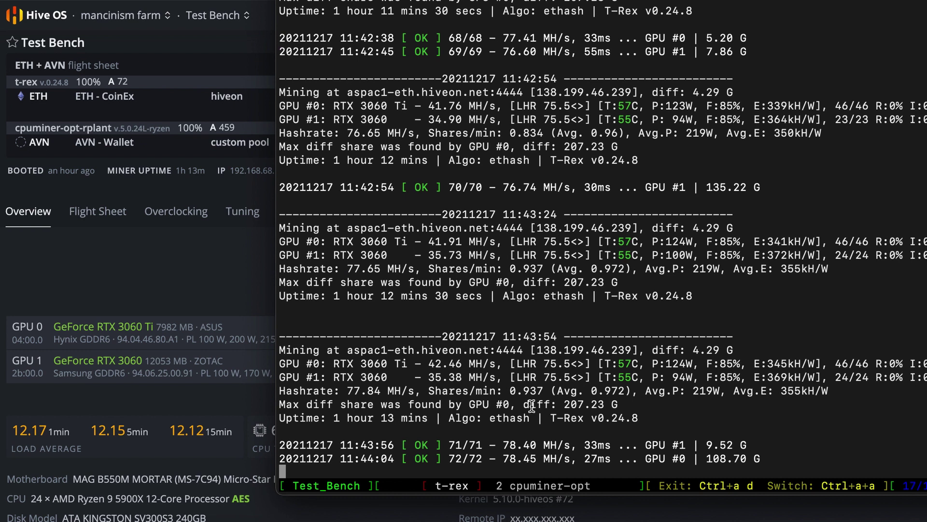
pyautogui.scroll(3, 531, 406)
pyautogui.doubleClick(444, 404)
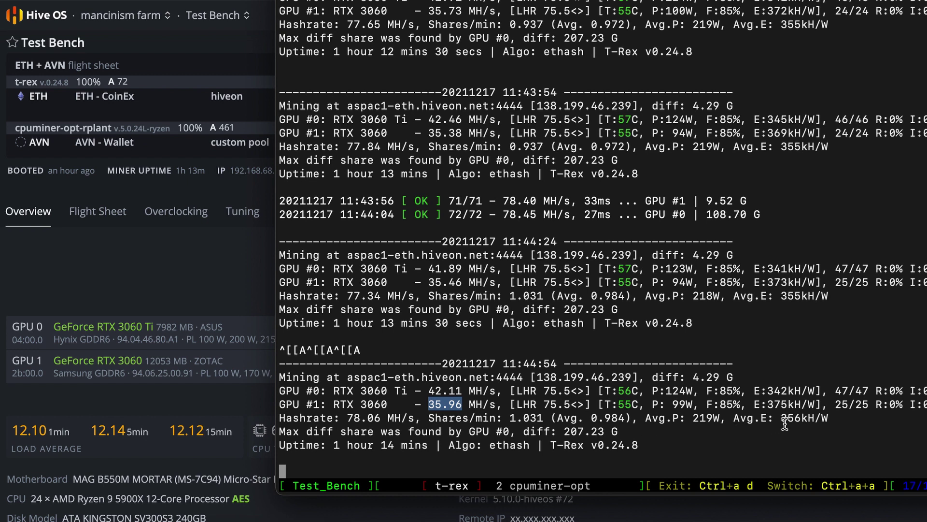
pyautogui.doubleClick(782, 405)
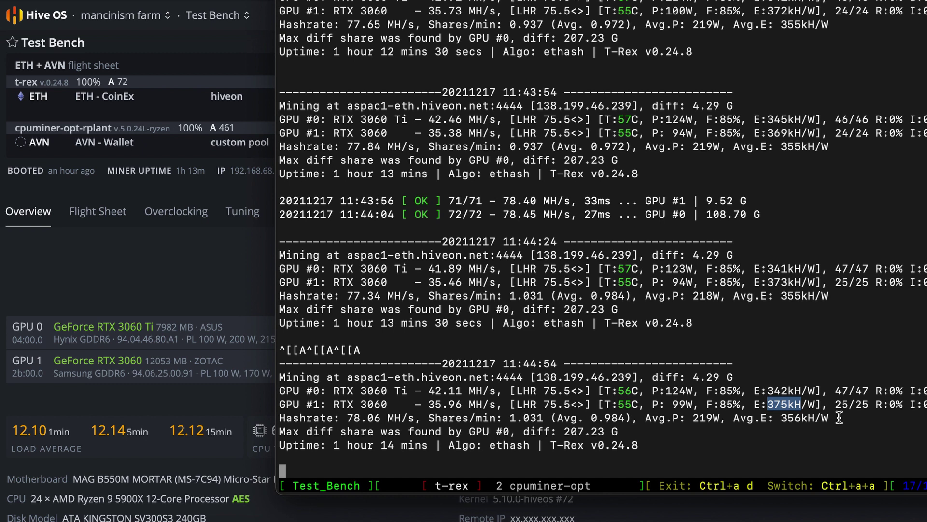
# Highlight the RTX 3060 Ti's 339 kH efficiency figure, then clear the marked output.
pyautogui.click(839, 418)
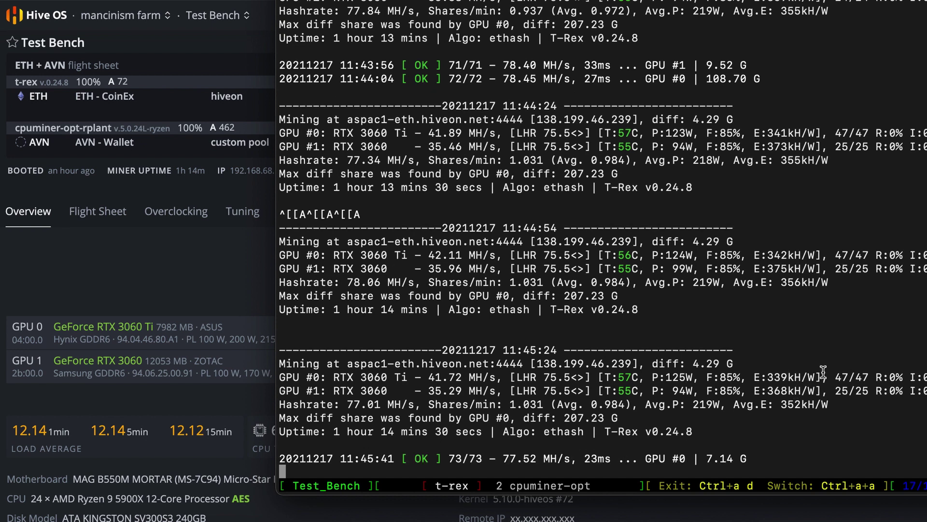
pyautogui.doubleClick(783, 378)
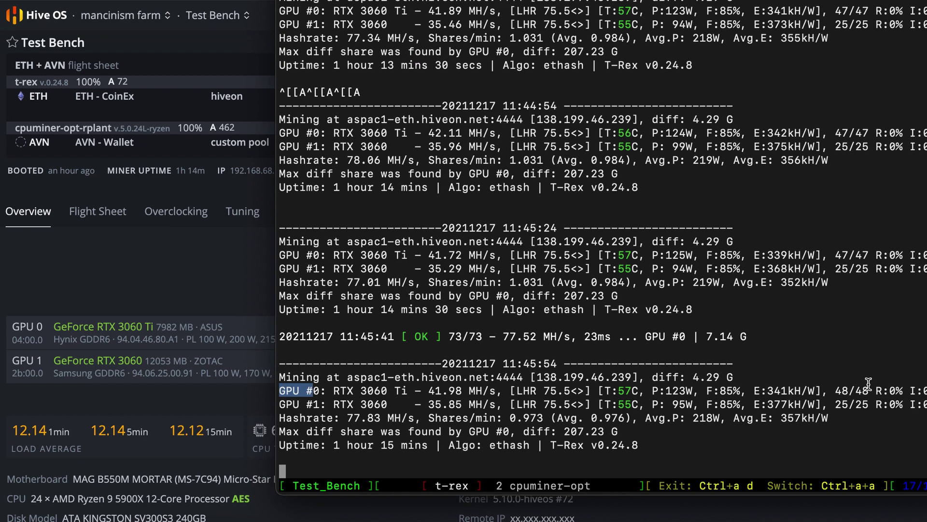
pyautogui.click(67, 343)
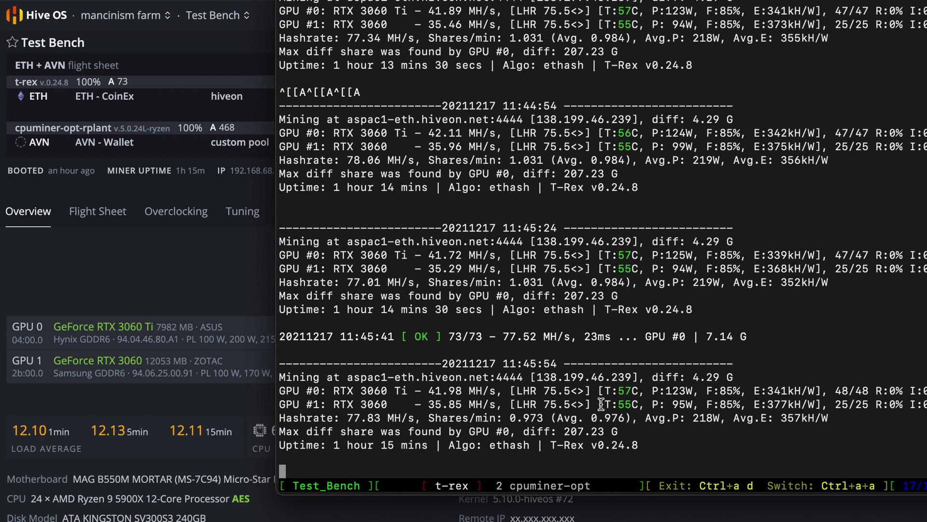
# Close the terminal and change the ETH calculator's hash rate from 36.0 to 35.0 Mh/s.
pyautogui.press('Escape')
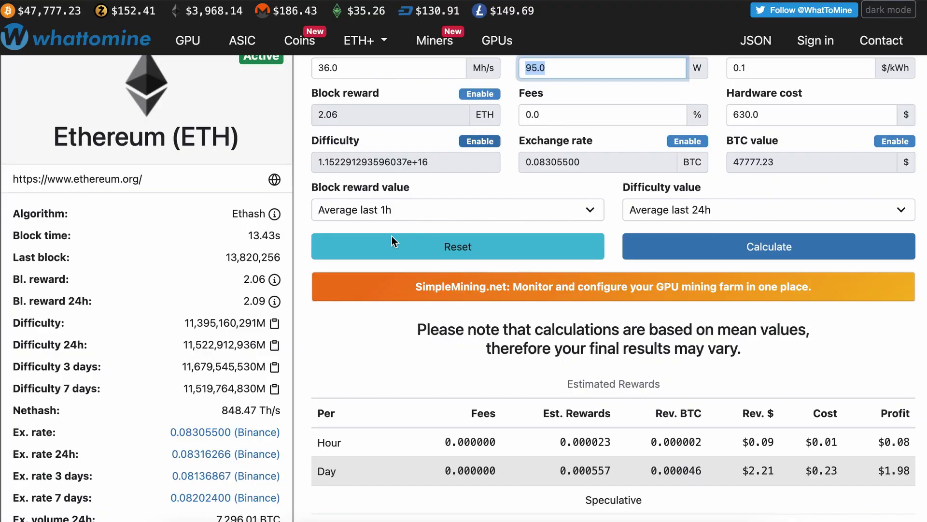
pyautogui.scroll(5, 385, 251)
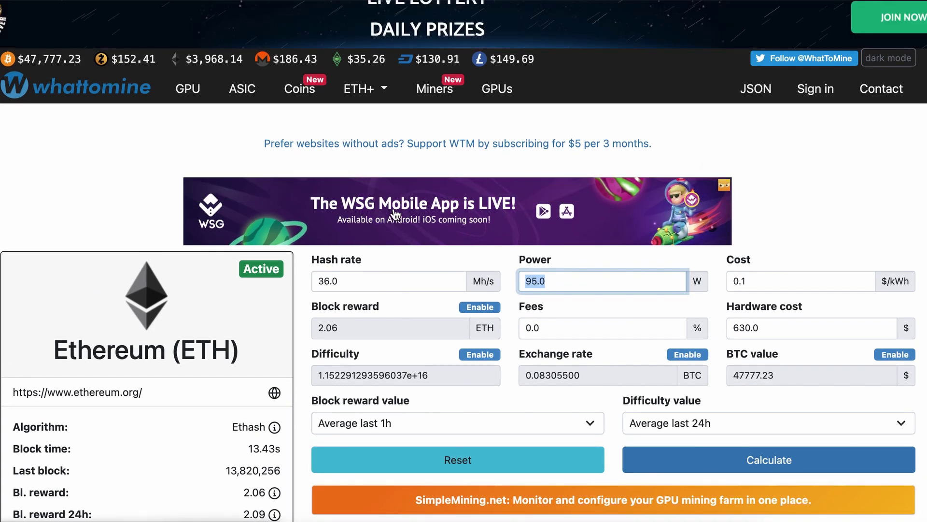
pyautogui.scroll(-3, 396, 255)
pyautogui.scroll(1, 396, 255)
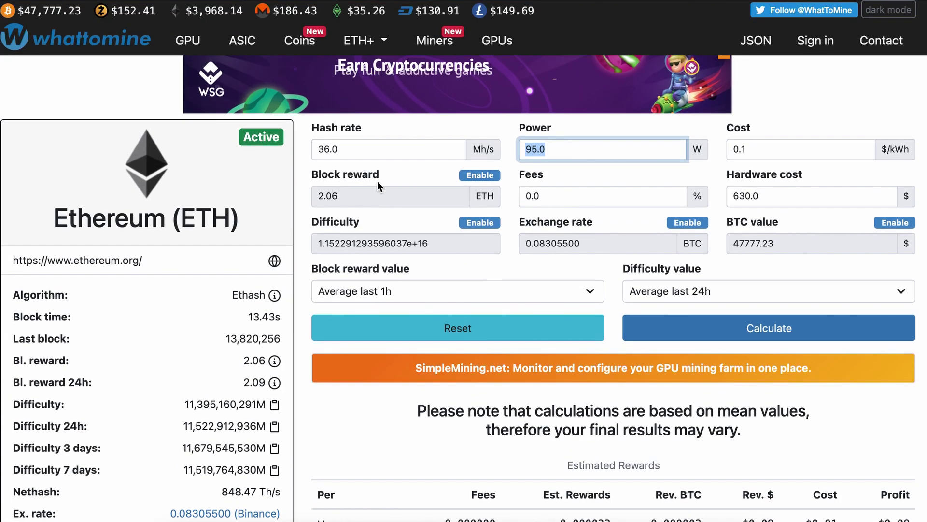
pyautogui.click(355, 149)
pyautogui.doubleClick(355, 149)
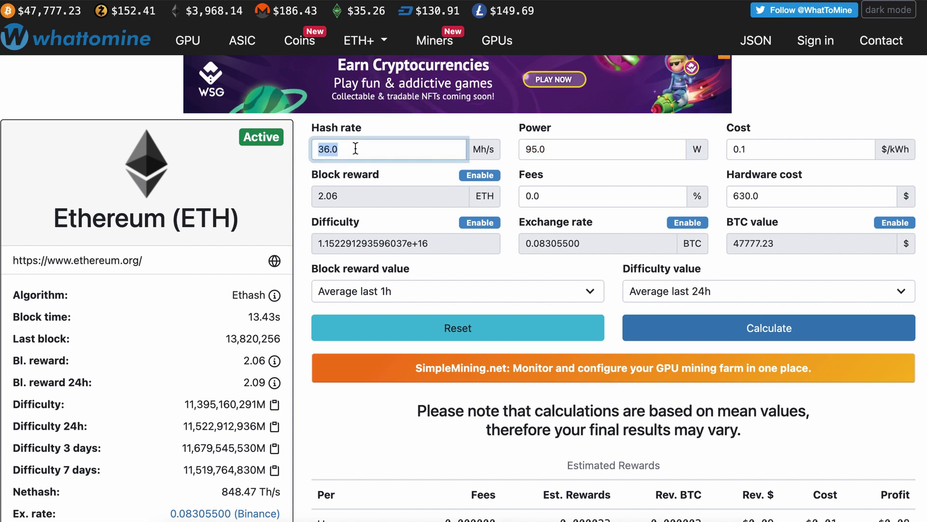
pyautogui.click(355, 148)
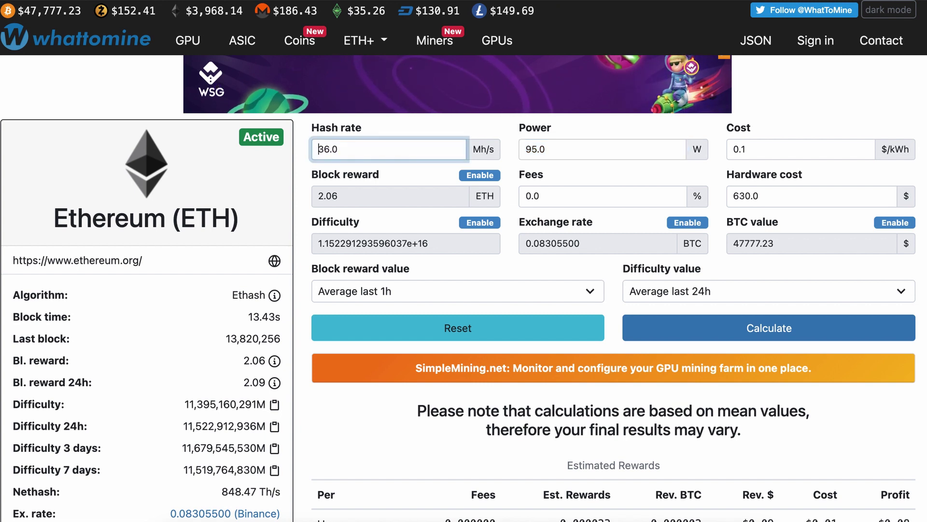
pyautogui.click(332, 148)
pyautogui.press('BackSpace')
pyautogui.write('5')
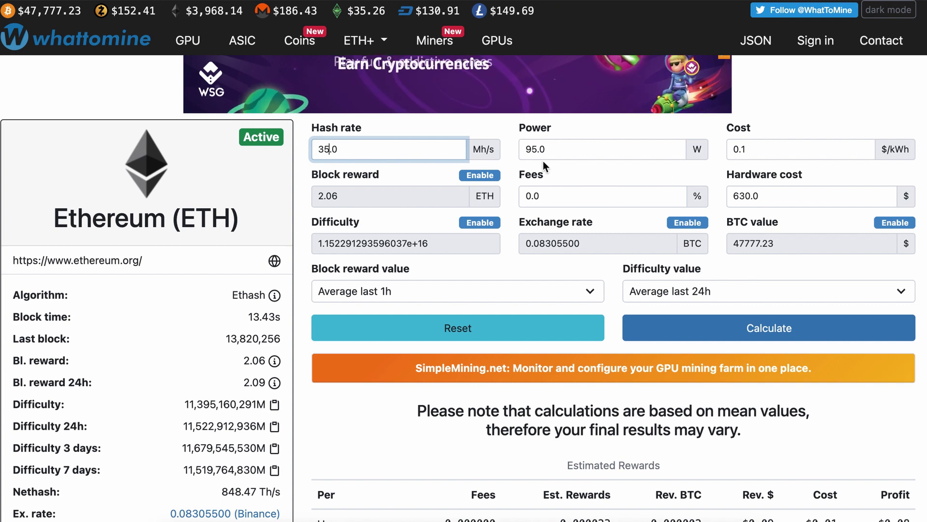
# Confirm 95.0 W power and $630 hardware cost and recalculate the Ethereum rewards.
pyautogui.click(619, 151)
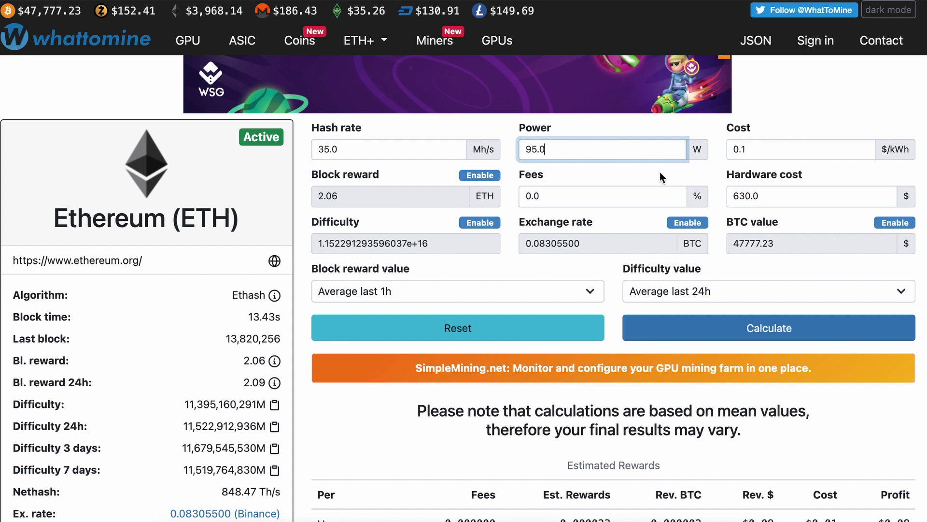
pyautogui.click(773, 196)
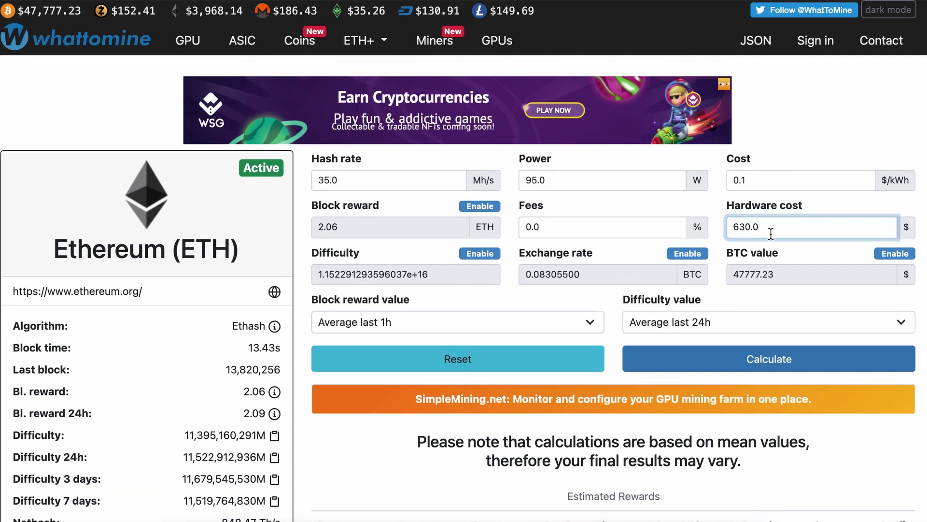
pyautogui.scroll(-1, 771, 218)
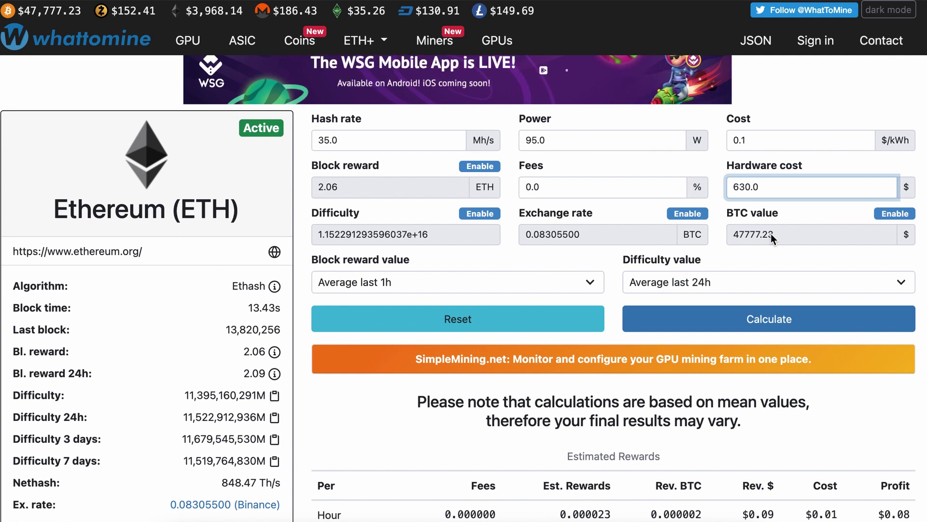
pyautogui.scroll(-1, 753, 283)
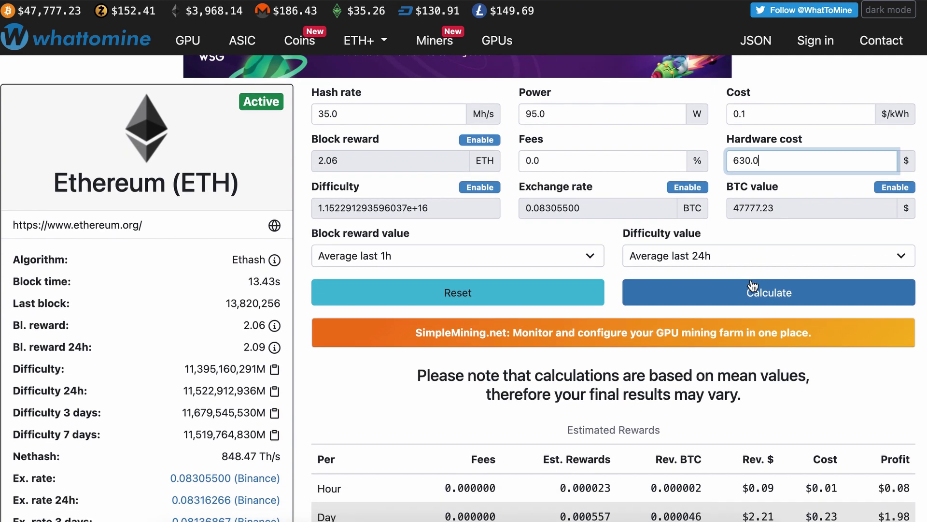
pyautogui.click(751, 292)
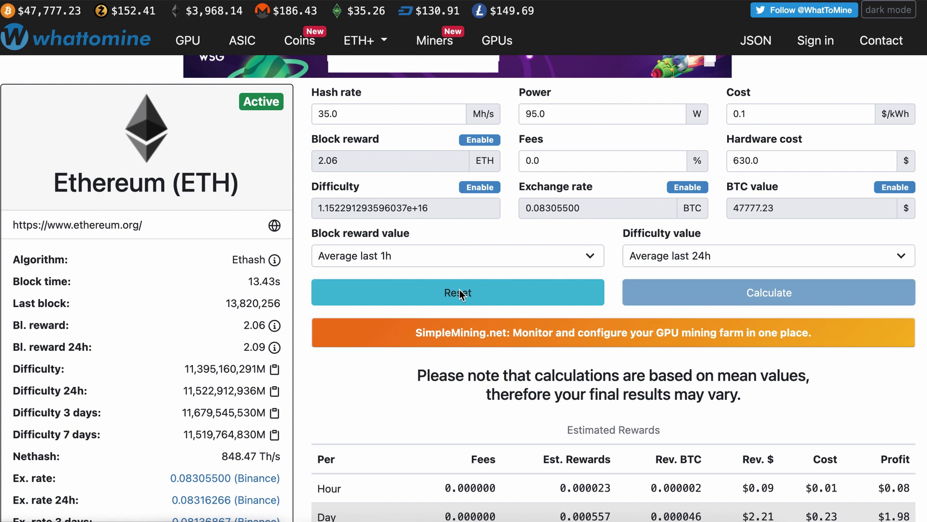
pyautogui.scroll(-2, 459, 290)
pyautogui.scroll(-1, 460, 288)
pyautogui.scroll(-2, 460, 289)
pyautogui.scroll(-3, 459, 289)
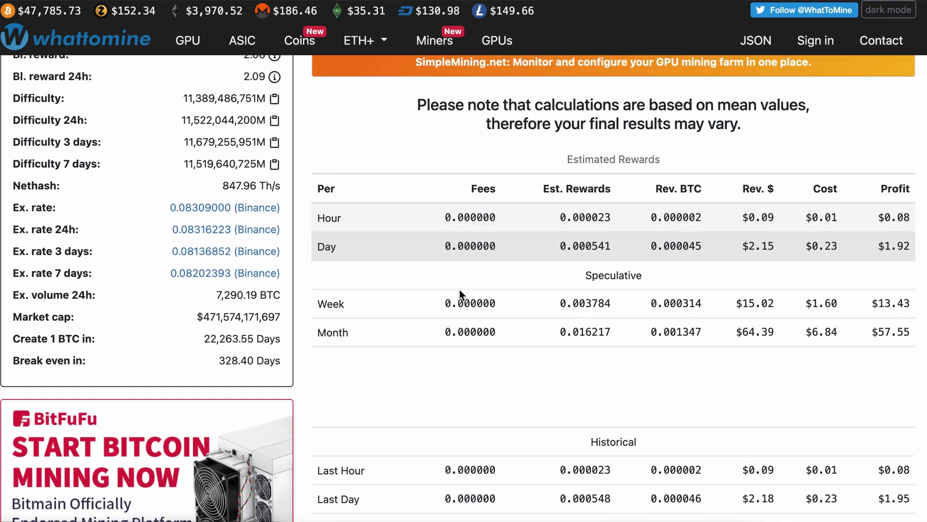
pyautogui.scroll(3, 460, 289)
pyautogui.moveTo(21, 432); pyautogui.dragTo(96, 450)
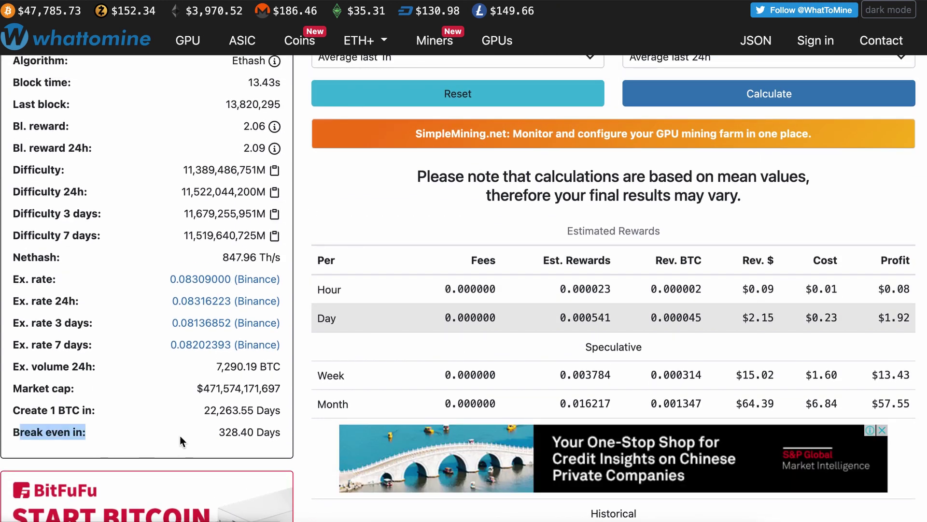
# Highlight the 328.40-day break-even estimate in the calculator results.
pyautogui.moveTo(219, 431); pyautogui.dragTo(238, 435)
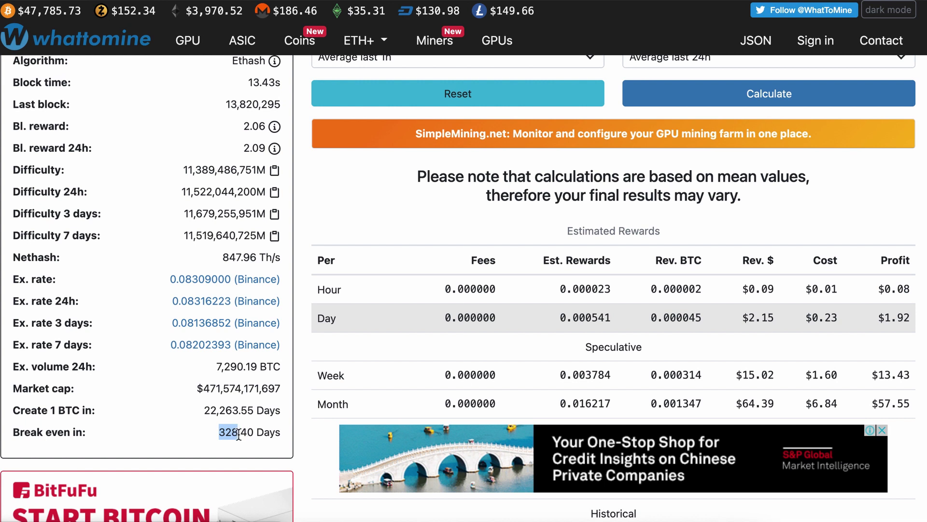
pyautogui.scroll(-1, 275, 432)
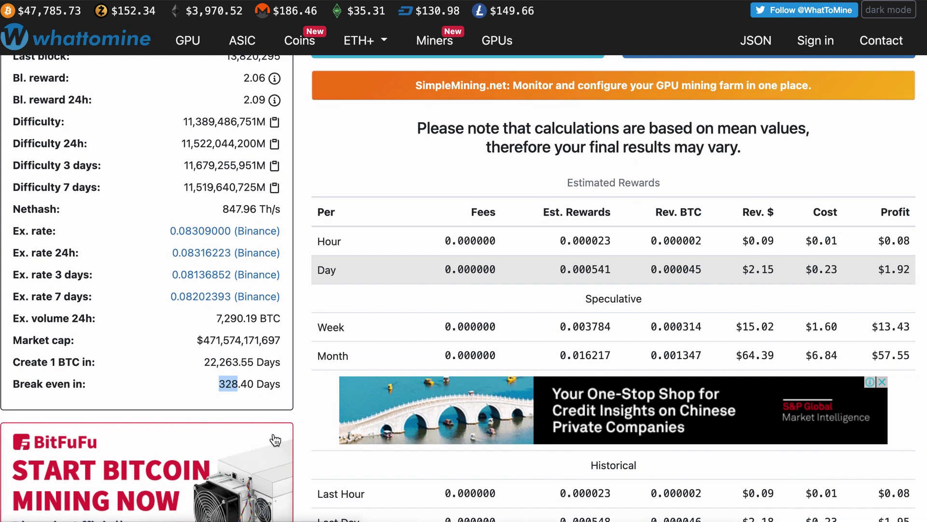
pyautogui.scroll(1, 298, 379)
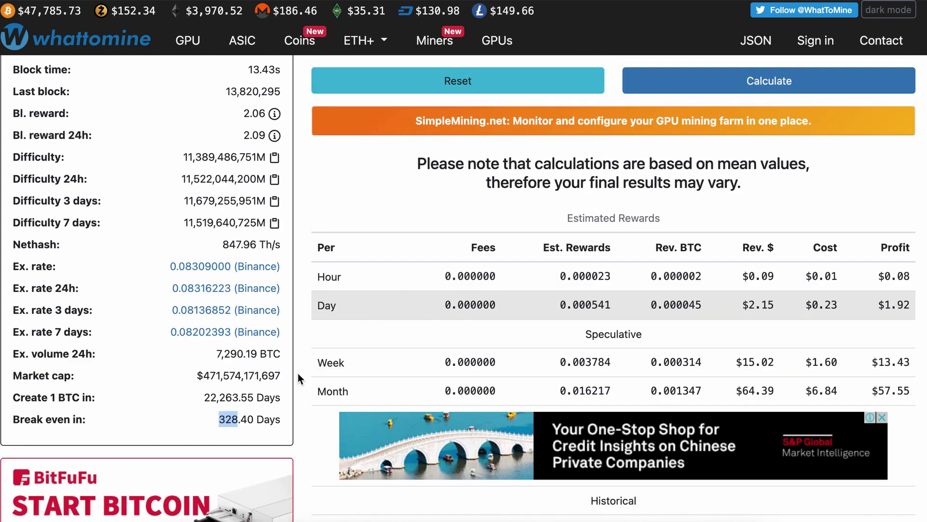